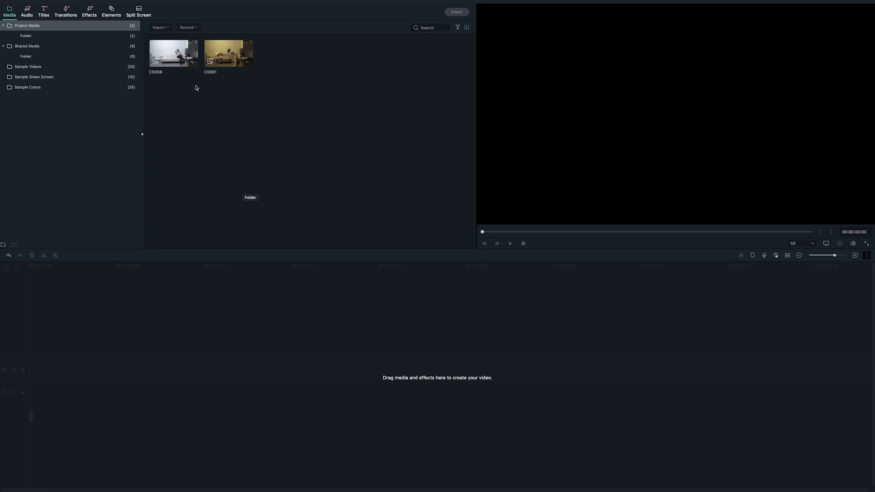
Step: Add clip C0056 to the timeline with the project settings matched to the media
{"action": "left_click_drag", "start_coordinate": [176, 55], "coordinate": [54, 367]}
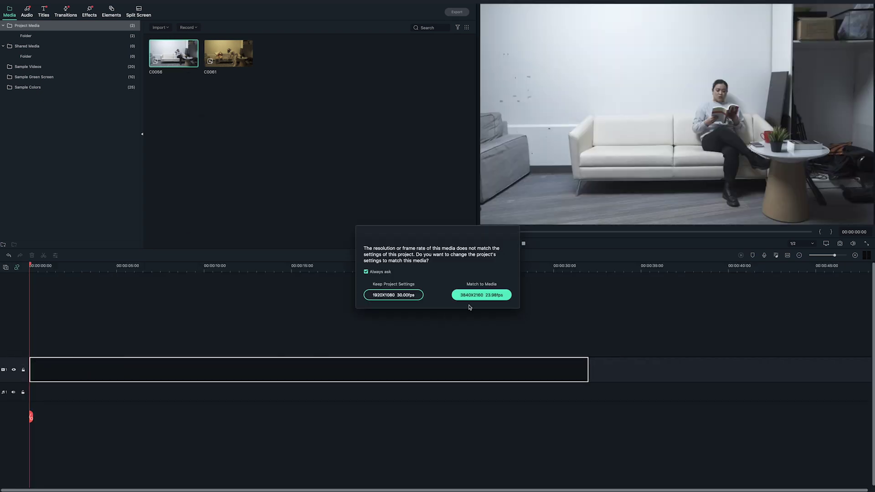
{"action": "left_click", "coordinate": [481, 295]}
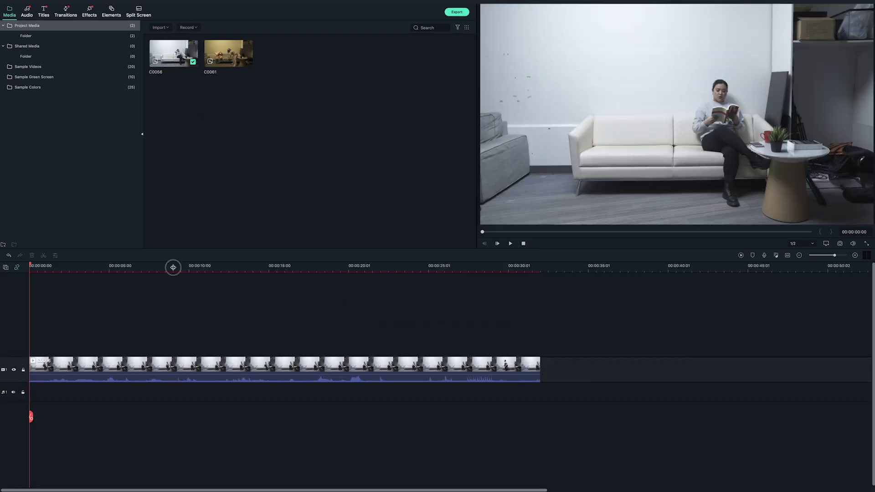
{"action": "left_click_drag", "start_coordinate": [199, 267], "coordinate": [245, 266]}
Step: Play through C0056 and place markers at her key moves near 15 and 21 seconds
{"action": "key", "text": "space"}
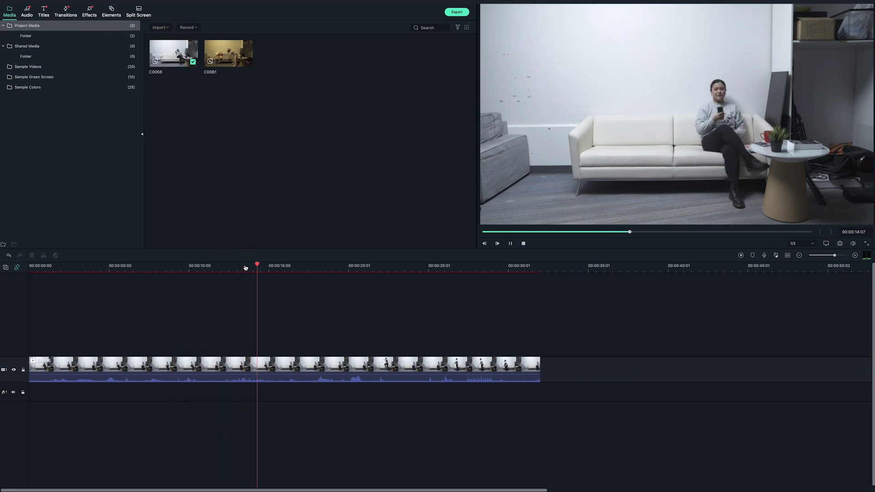
{"action": "key", "text": "space"}
{"action": "left_click", "coordinate": [299, 365]}
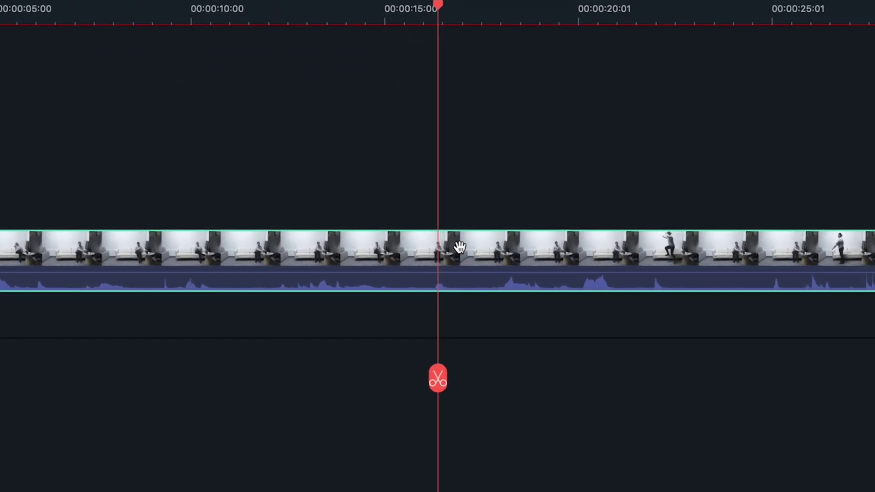
{"action": "key", "text": "m"}
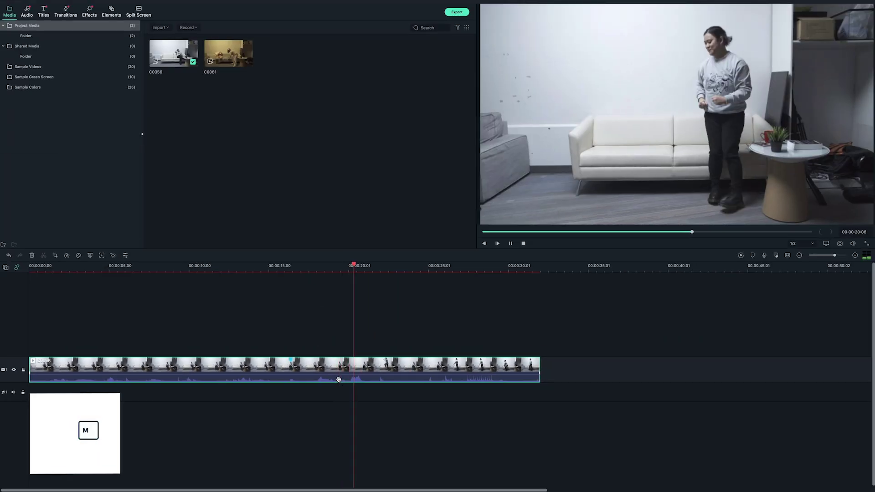
{"action": "key", "text": "space"}
{"action": "key", "text": "Right"}
{"action": "key", "text": "Right"}
{"action": "key", "text": "Right"}
{"action": "key", "text": "Right"}
{"action": "key", "text": "Right"}
{"action": "key", "text": "Right"}
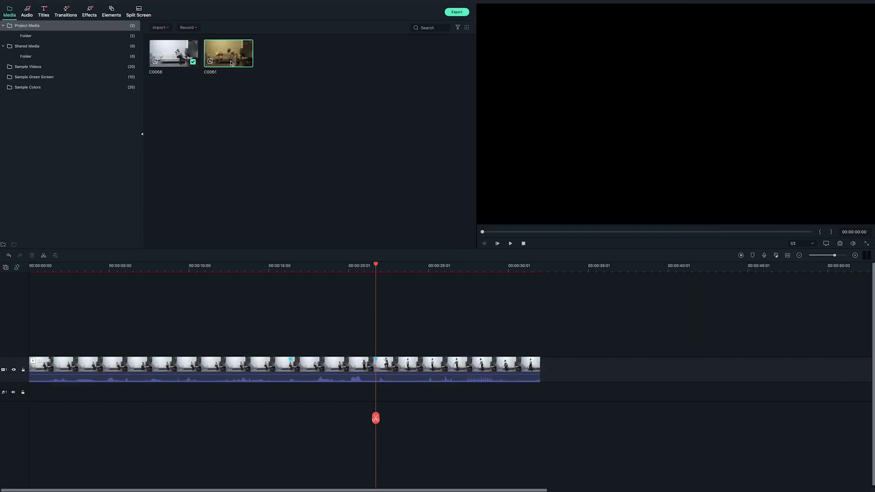
Step: Place clip C0061 on a new track above C0056 and compare their timing around 16 seconds
{"action": "left_click_drag", "start_coordinate": [228, 53], "coordinate": [95, 352]}
{"action": "left_click_drag", "start_coordinate": [30, 351], "coordinate": [31, 352]}
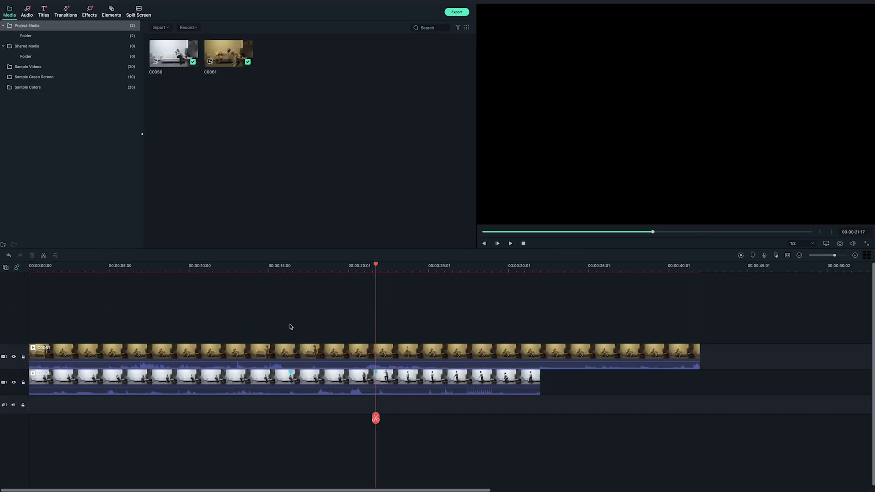
{"action": "left_click", "coordinate": [294, 266]}
{"action": "key", "text": "space"}
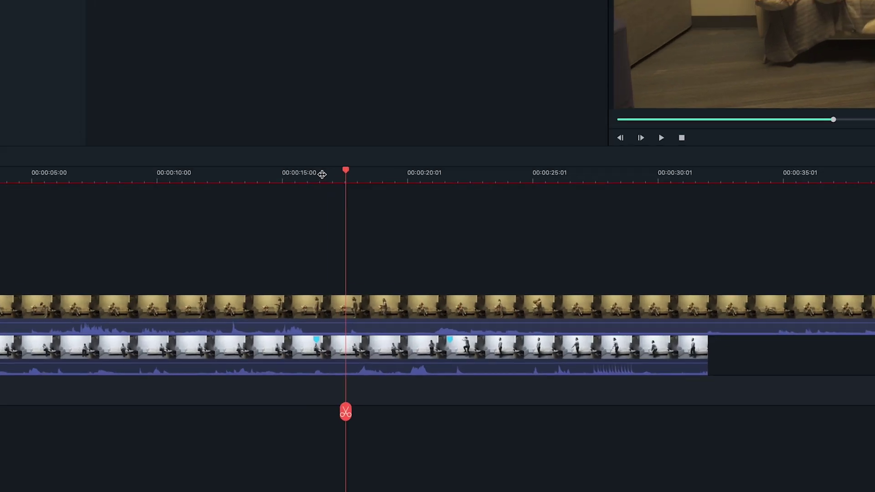
{"action": "key", "text": "ctrl+a"}
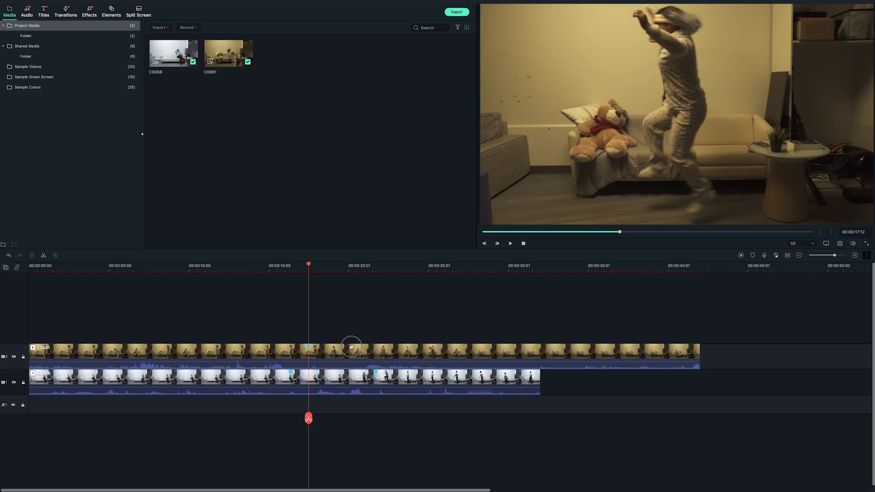
Step: Reposition C0061 and trim its start to begin at 00:00:16:09
{"action": "left_click_drag", "start_coordinate": [351, 348], "coordinate": [471, 351]}
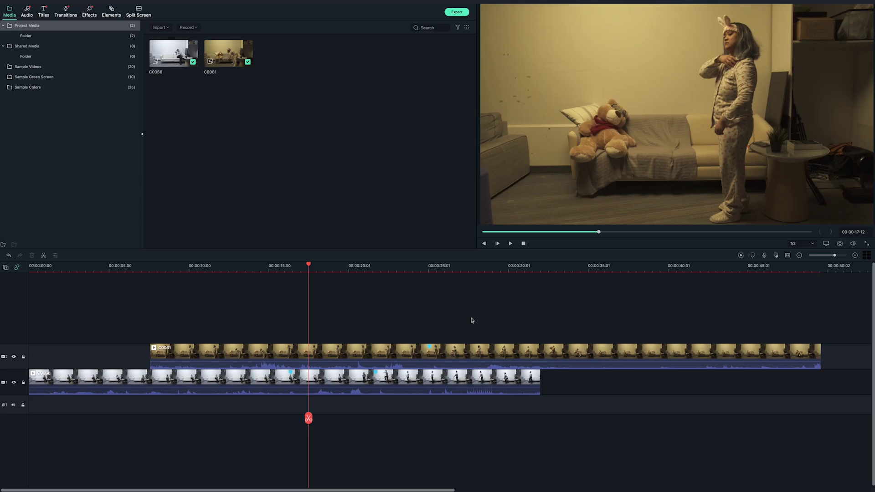
{"action": "left_click_drag", "start_coordinate": [470, 351], "coordinate": [390, 352]}
{"action": "left_click", "coordinate": [403, 331]}
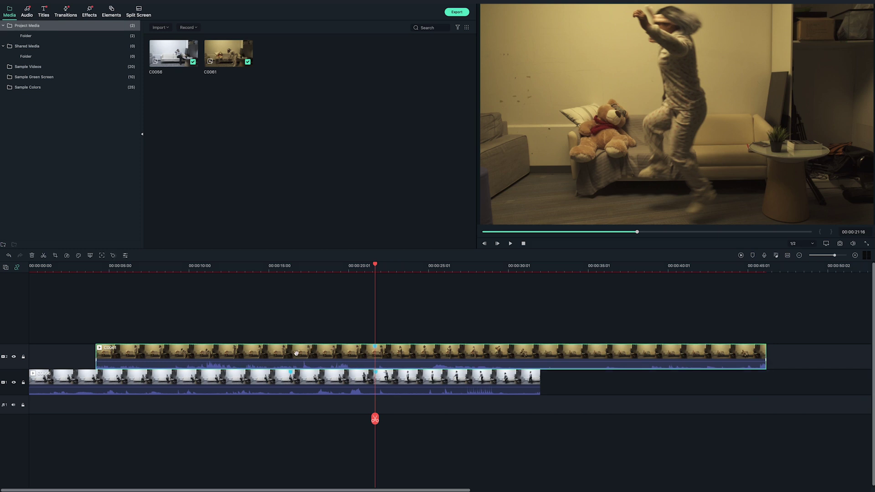
{"action": "left_click_drag", "start_coordinate": [96, 352], "coordinate": [292, 358]}
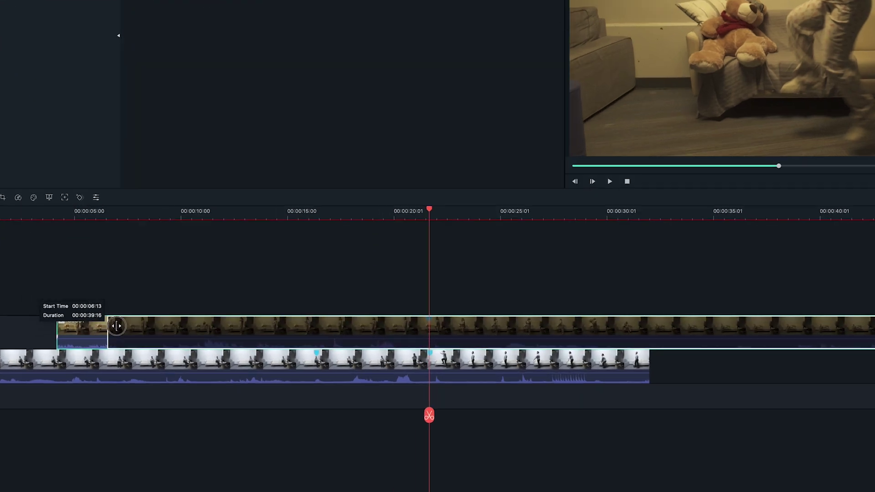
{"action": "left_click_drag", "start_coordinate": [447, 209], "coordinate": [460, 203]}
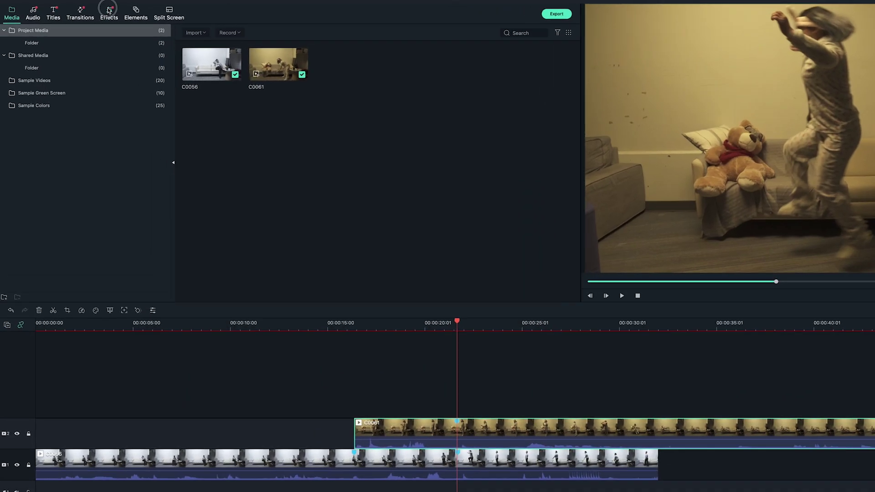
Step: Apply the Utility effect Shape Mask to clip C0061
{"action": "left_click", "coordinate": [89, 10]}
{"action": "left_click", "coordinate": [99, 103]}
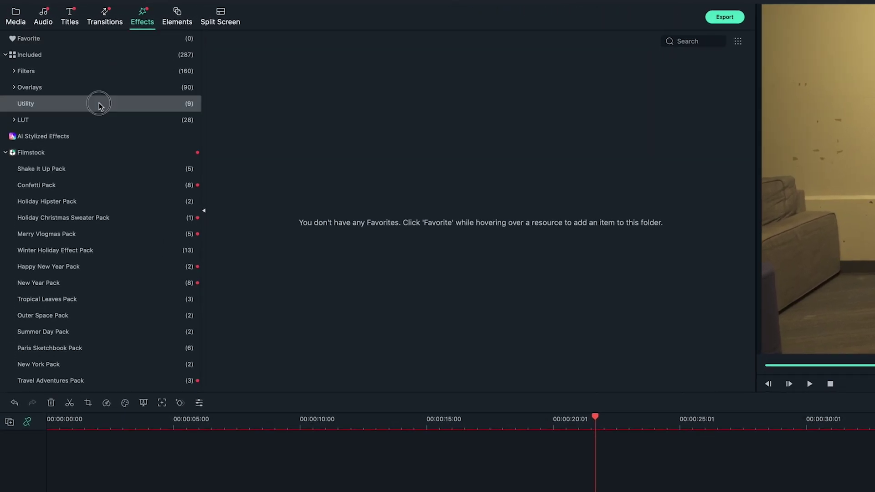
{"action": "left_click_drag", "start_coordinate": [241, 170], "coordinate": [645, 491]}
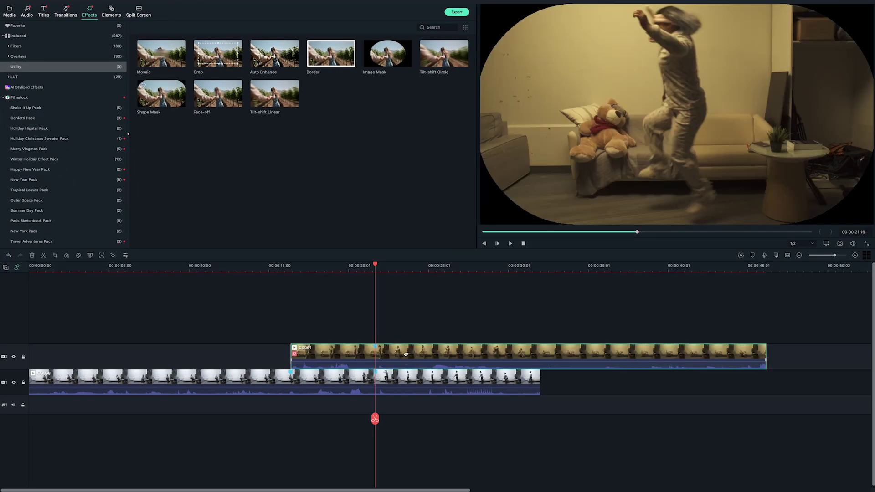
Step: Set the mask's Scale Y to 322.67 and X to -1923, then play the split-screen result
{"action": "double_click", "coordinate": [406, 355]}
{"action": "scroll", "coordinate": [283, 177], "scroll_direction": "down", "scroll_amount": 10}
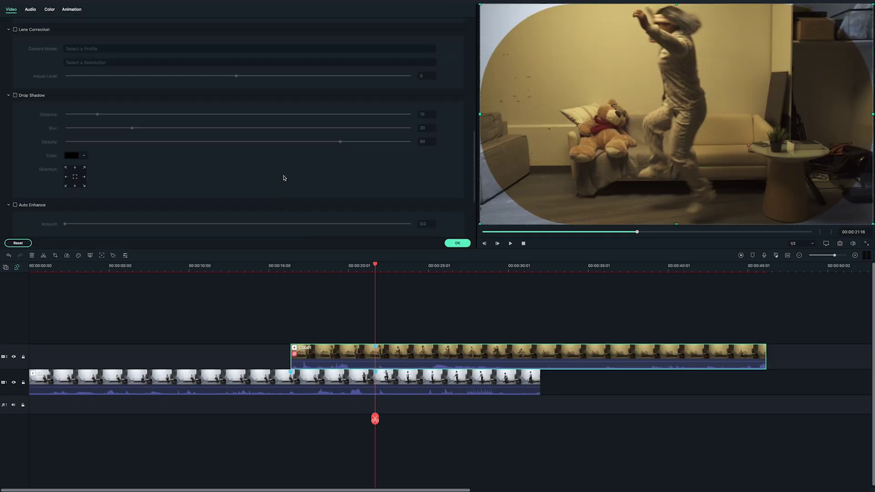
{"action": "mouse_move", "coordinate": [234, 180]}
{"action": "left_mouse_down"}
{"action": "mouse_move", "coordinate": [268, 179]}
{"action": "mouse_move", "coordinate": [233, 180]}
{"action": "left_mouse_up"}
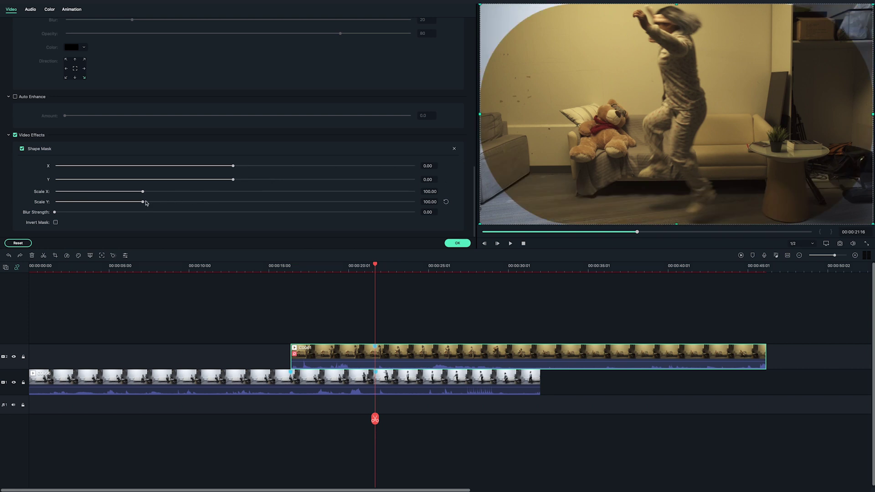
{"action": "left_click_drag", "start_coordinate": [142, 202], "coordinate": [173, 201]}
{"action": "left_click_drag", "start_coordinate": [233, 167], "coordinate": [142, 177]}
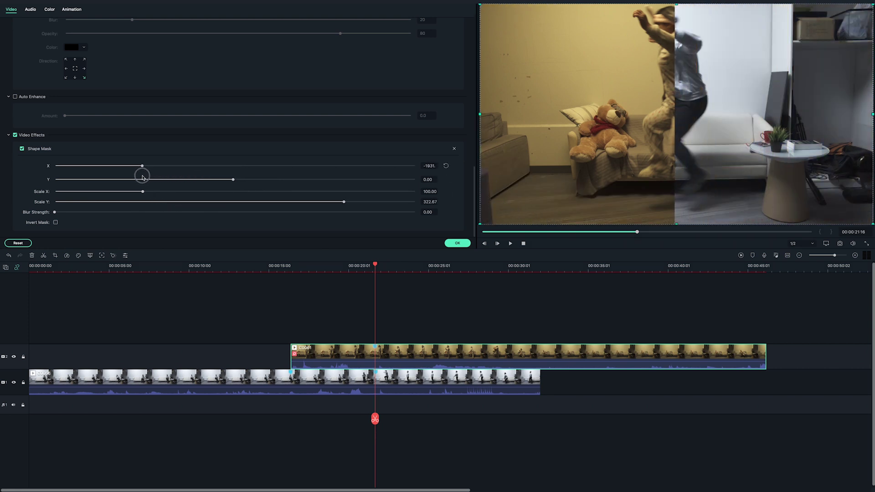
{"action": "scroll", "coordinate": [168, 235], "scroll_direction": "up", "scroll_amount": 1}
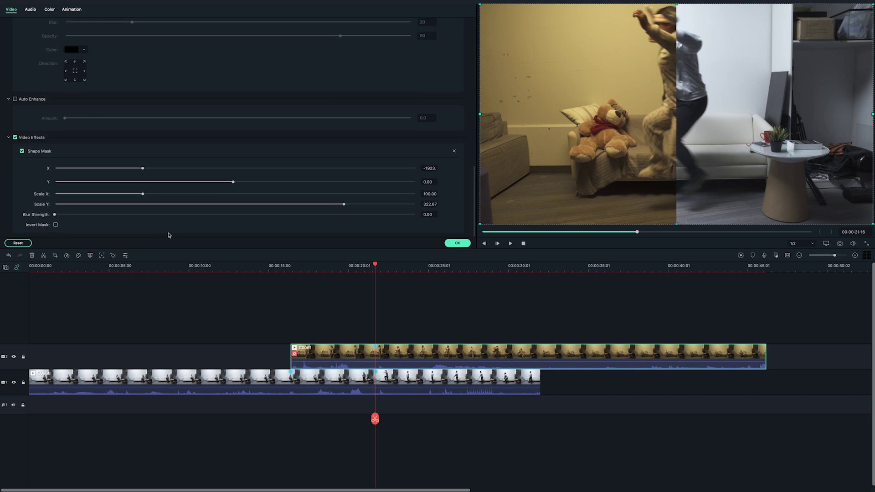
{"action": "left_click", "coordinate": [351, 267]}
{"action": "key", "text": "space"}
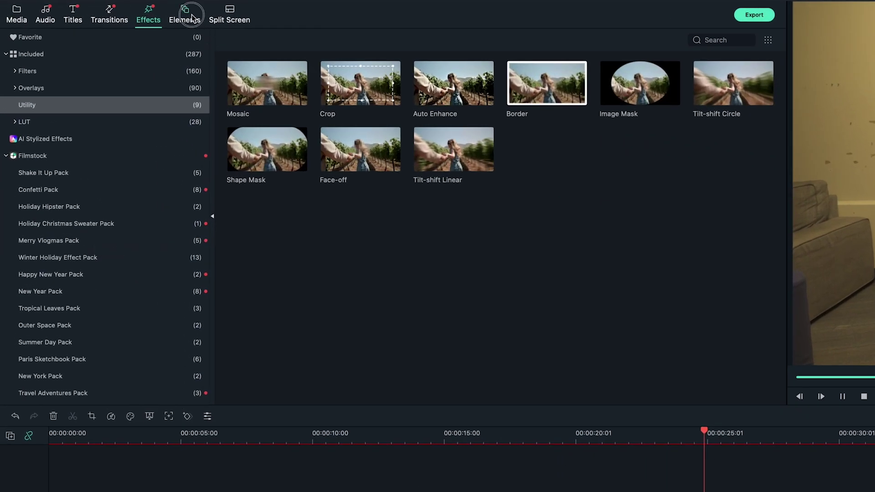
Step: Add the Elemental Energy 21 Frequency element on a new track near 00:00:16
{"action": "left_click", "coordinate": [115, 14]}
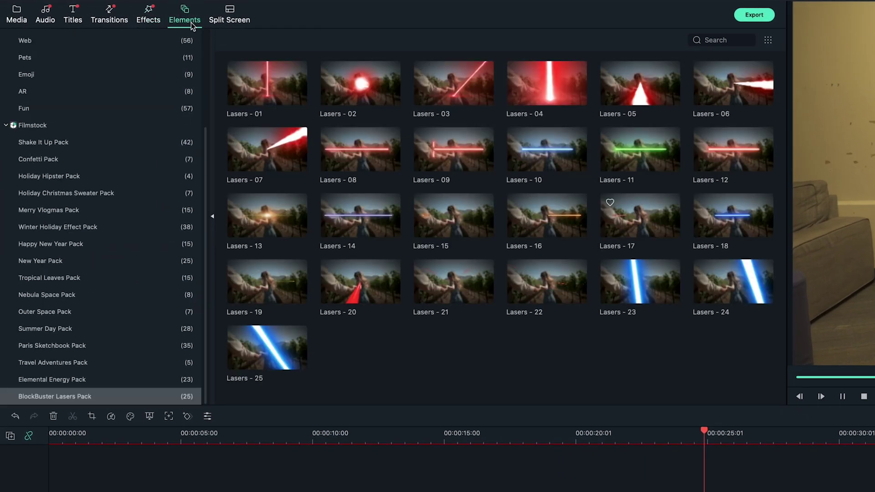
{"action": "left_click", "coordinate": [117, 377]}
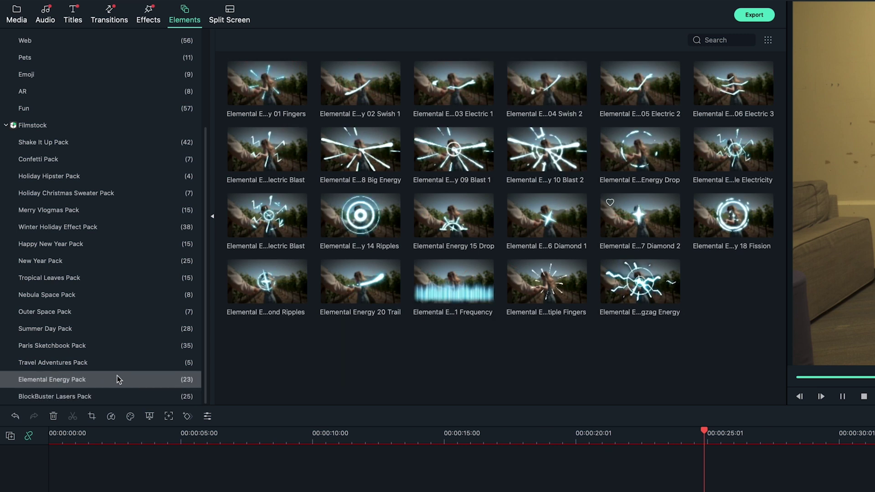
{"action": "left_click", "coordinate": [440, 295]}
{"action": "left_click_drag", "start_coordinate": [456, 282], "coordinate": [479, 491]}
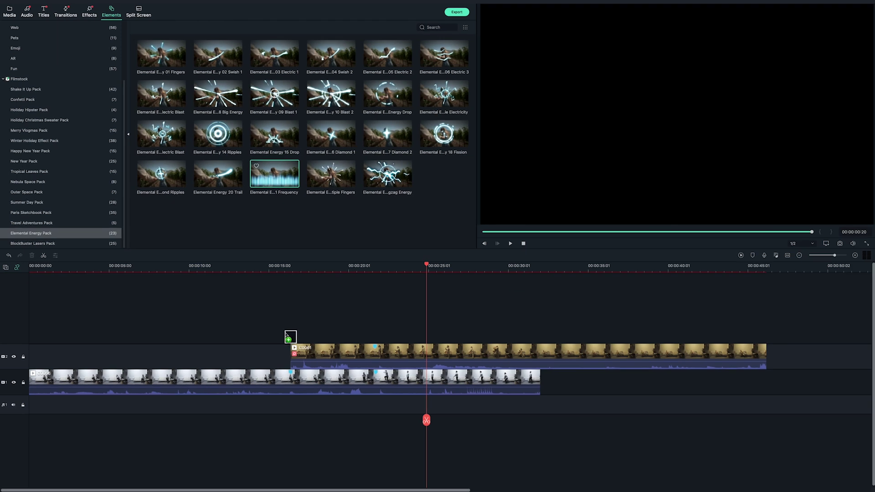
{"action": "left_click_drag", "start_coordinate": [286, 334], "coordinate": [287, 336]}
{"action": "scroll", "coordinate": [282, 266], "scroll_direction": "up", "scroll_amount": 2}
{"action": "left_click", "coordinate": [261, 265]}
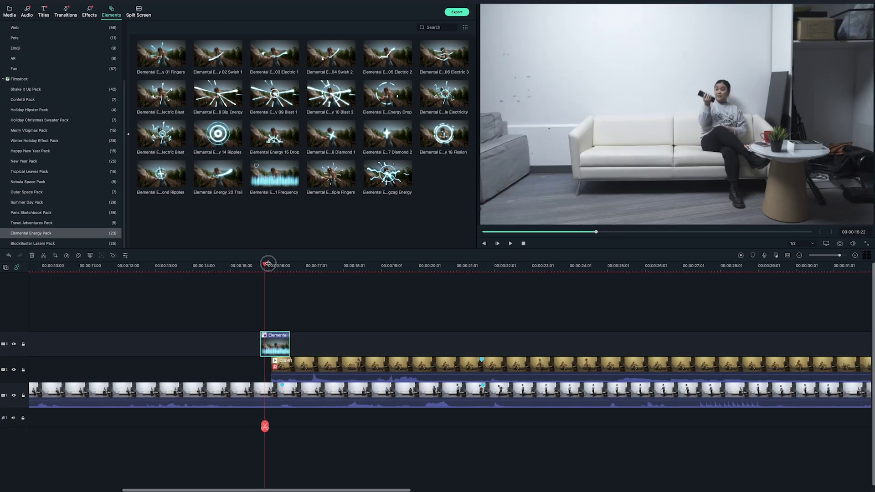
Step: Shrink the Frequency overlay over the left half and split C0061 at 00:00:16:14
{"action": "mouse_move", "coordinate": [278, 263]}
{"action": "left_mouse_down"}
{"action": "mouse_move", "coordinate": [287, 262]}
{"action": "mouse_move", "coordinate": [277, 263]}
{"action": "left_mouse_up"}
{"action": "double_click", "coordinate": [651, 96]}
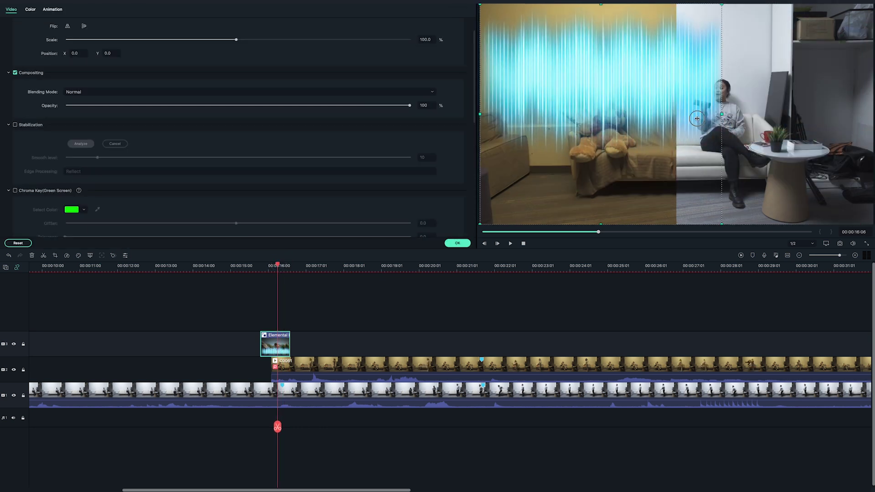
{"action": "left_click_drag", "start_coordinate": [697, 118], "coordinate": [654, 117]}
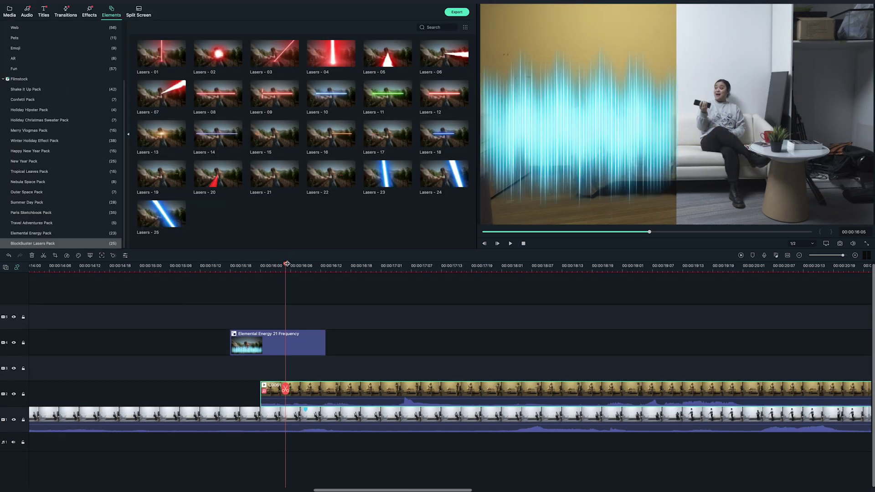
{"action": "left_click_drag", "start_coordinate": [286, 264], "coordinate": [333, 269]}
{"action": "left_click", "coordinate": [326, 392]}
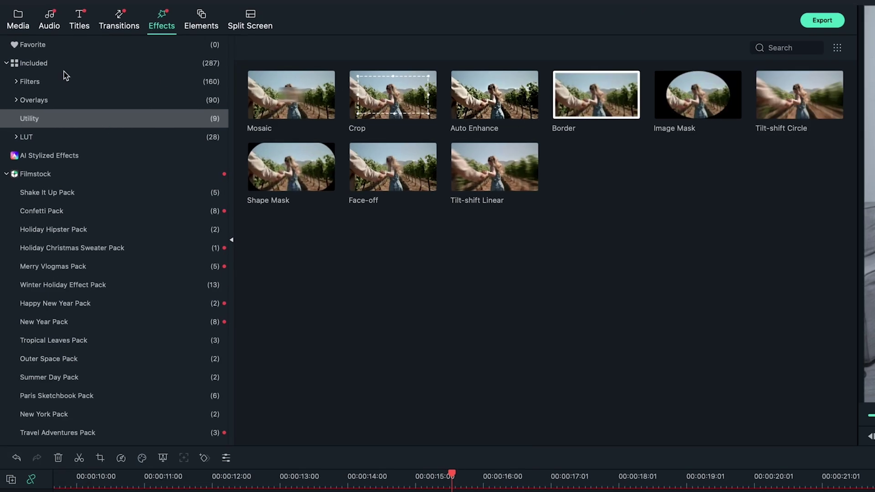
Step: Add the Distortion filter Chromatic Aberration on its own track above the clips
{"action": "left_click", "coordinate": [25, 36]}
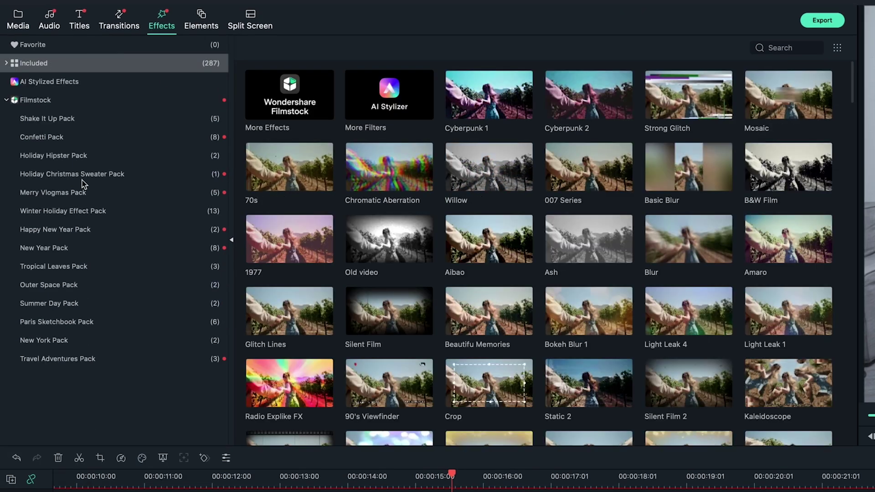
{"action": "left_click", "coordinate": [16, 82]}
{"action": "left_click", "coordinate": [64, 226]}
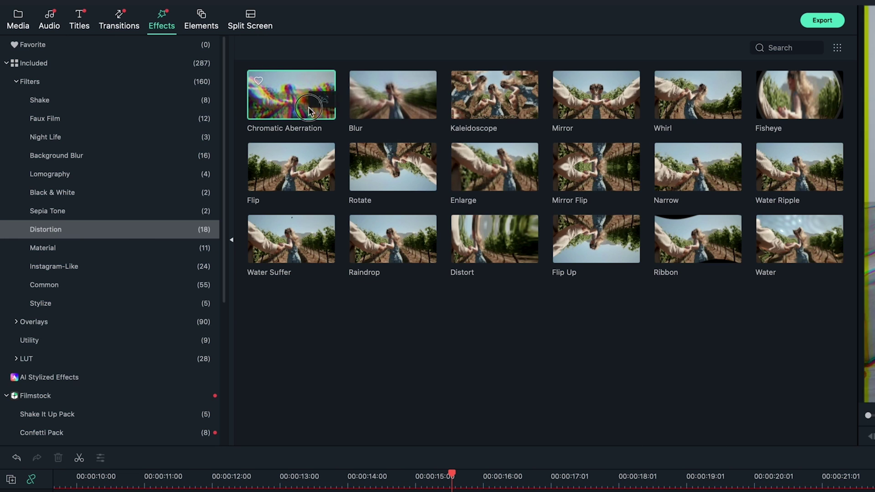
{"action": "left_click_drag", "start_coordinate": [289, 94], "coordinate": [495, 491]}
{"action": "left_click_drag", "start_coordinate": [276, 371], "coordinate": [291, 351]}
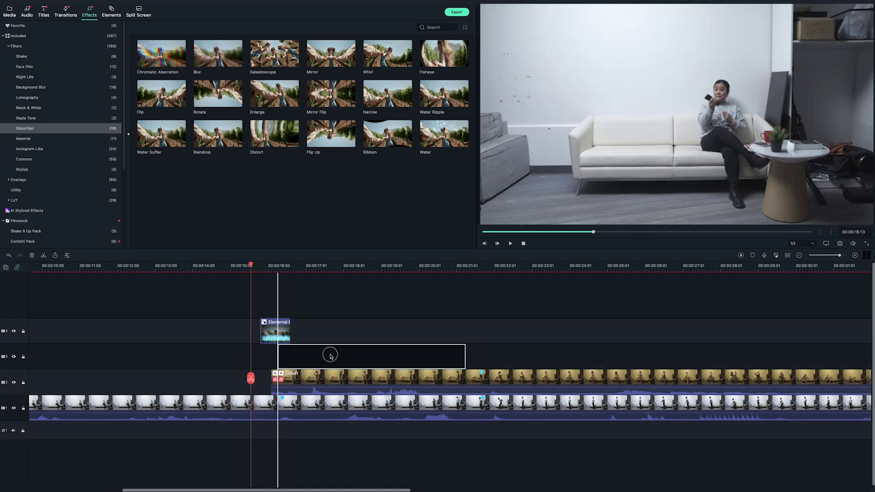
Step: Shorten Chromatic Aberration to a few frames ending around 00:00:16, then browse the Elements library
{"action": "left_click_drag", "start_coordinate": [458, 352], "coordinate": [276, 354]}
{"action": "left_click", "coordinate": [364, 292]}
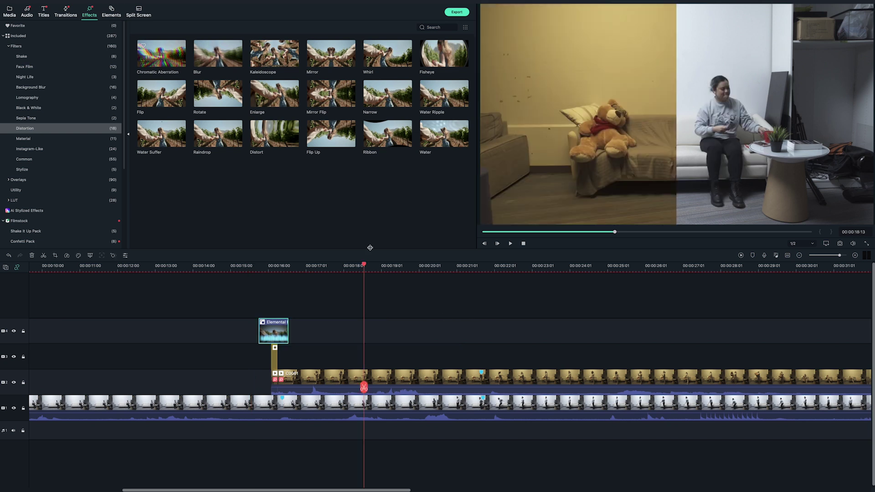
{"action": "left_click", "coordinate": [112, 12]}
{"action": "scroll", "coordinate": [59, 182], "scroll_direction": "down", "scroll_amount": 2}
Step: Add the Lasers - 01 red laser on a new top track along the split seam
{"action": "left_click", "coordinate": [32, 244]}
{"action": "left_click", "coordinate": [160, 59]}
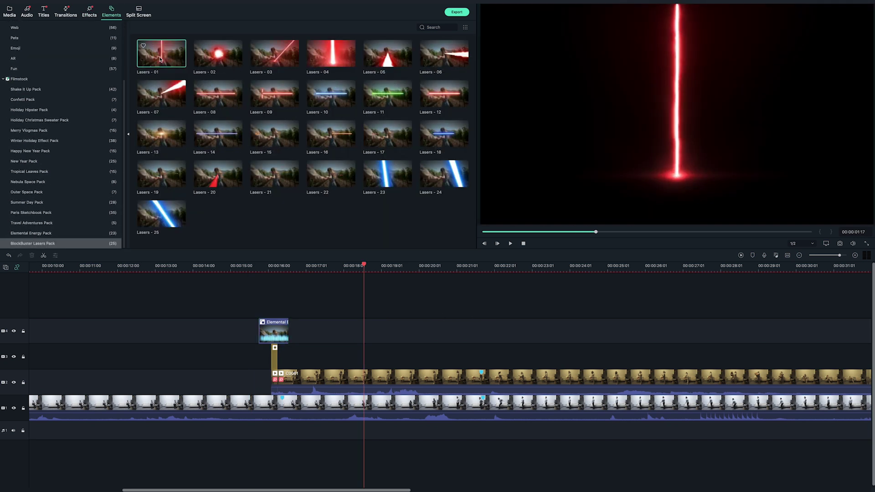
{"action": "left_click_drag", "start_coordinate": [279, 233], "coordinate": [278, 310]}
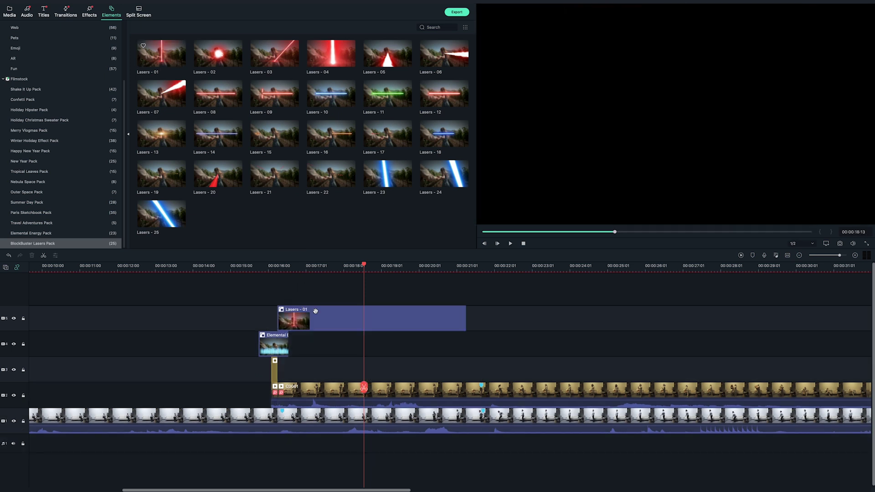
{"action": "left_click", "coordinate": [265, 266]}
{"action": "left_click_drag", "start_coordinate": [342, 319], "coordinate": [336, 316]}
{"action": "left_click", "coordinate": [263, 267]}
{"action": "left_click_drag", "start_coordinate": [263, 267], "coordinate": [303, 266]}
{"action": "double_click", "coordinate": [647, 219]}
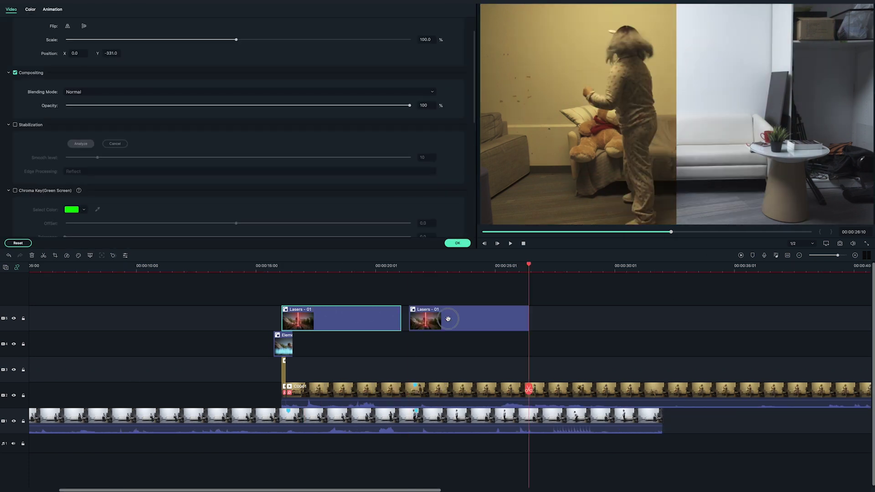
Step: Fill the laser track with more Lasers - 01 copies and trim the end of C0061
{"action": "left_click_drag", "start_coordinate": [455, 318], "coordinate": [418, 313]}
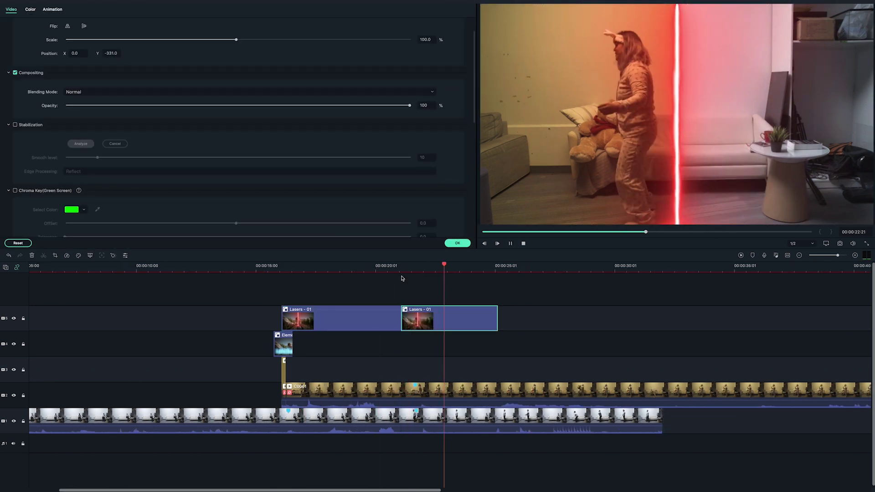
{"action": "left_click", "coordinate": [506, 268]}
{"action": "key", "text": "ctrl+v"}
{"action": "key", "text": "ctrl+v"}
{"action": "left_click", "coordinate": [638, 391]}
{"action": "scroll", "coordinate": [592, 390], "scroll_direction": "right", "scroll_amount": 5}
{"action": "left_click_drag", "start_coordinate": [839, 390], "coordinate": [552, 390]}
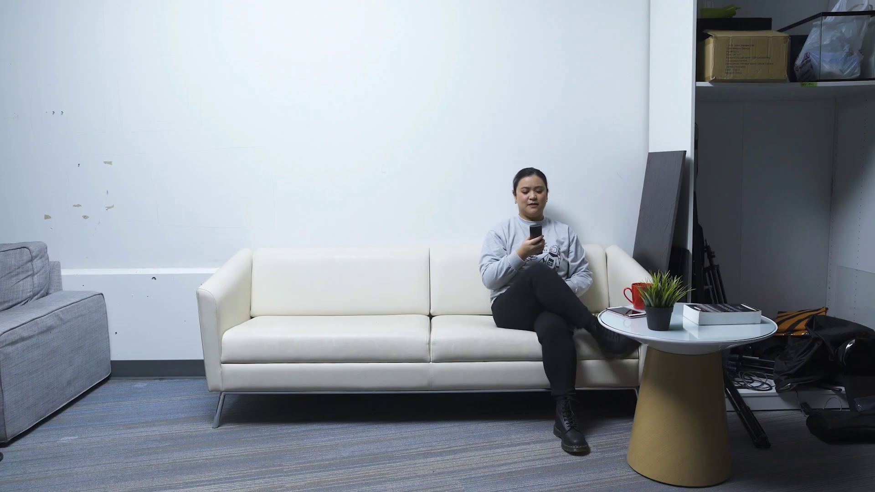